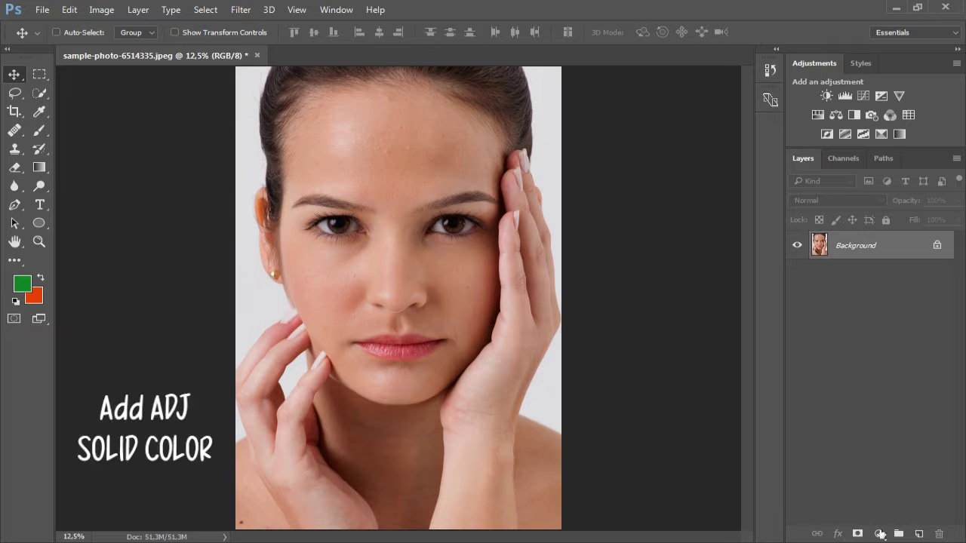
# - Add a Solid Color fill layer with colour #34913d above the portrait and set its blend mode to Multiply
pyautogui.click(879, 534)
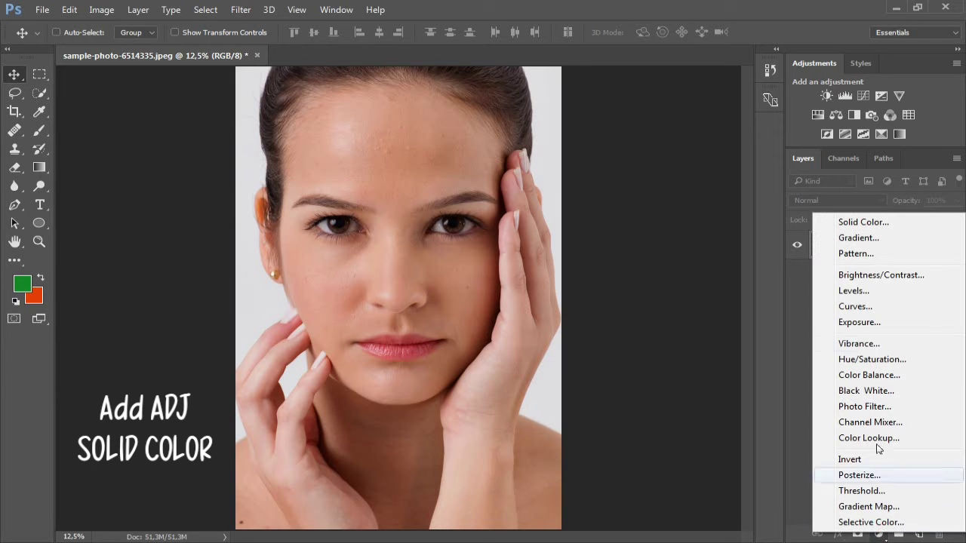
pyautogui.click(872, 227)
pyautogui.write('34913d')
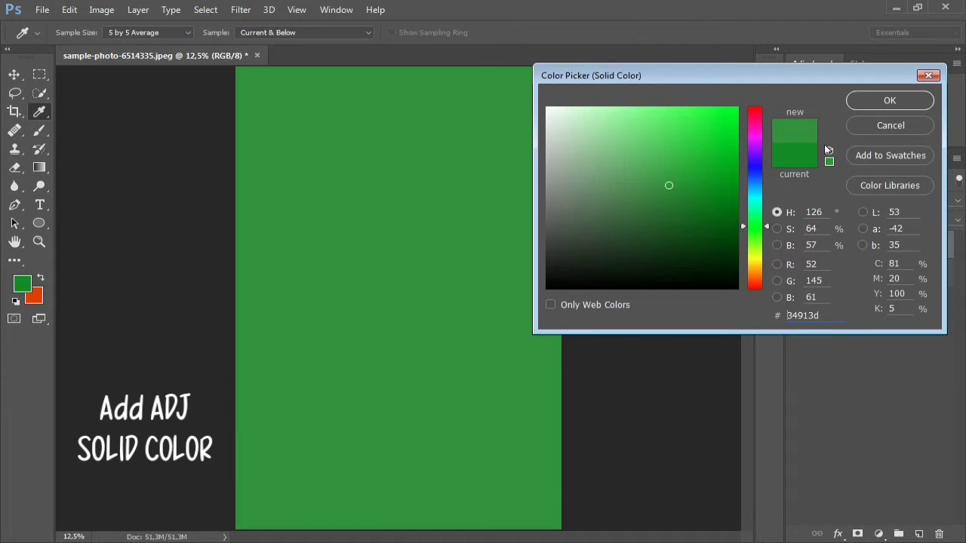
pyautogui.click(887, 100)
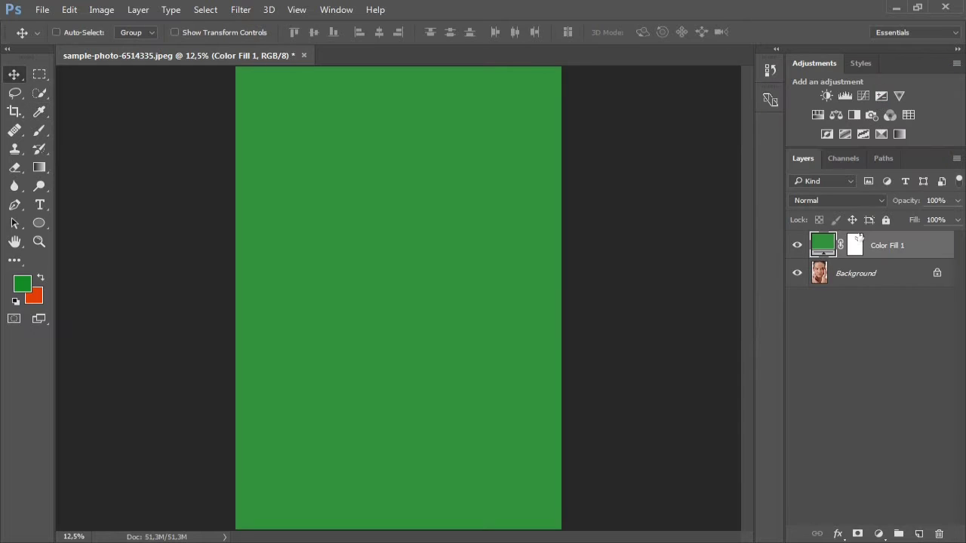
pyautogui.click(835, 201)
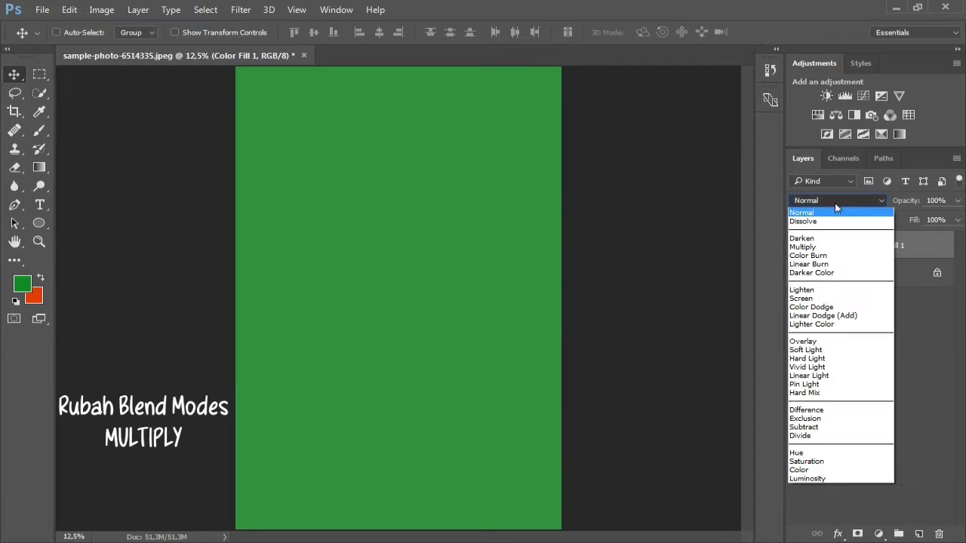
pyautogui.click(823, 245)
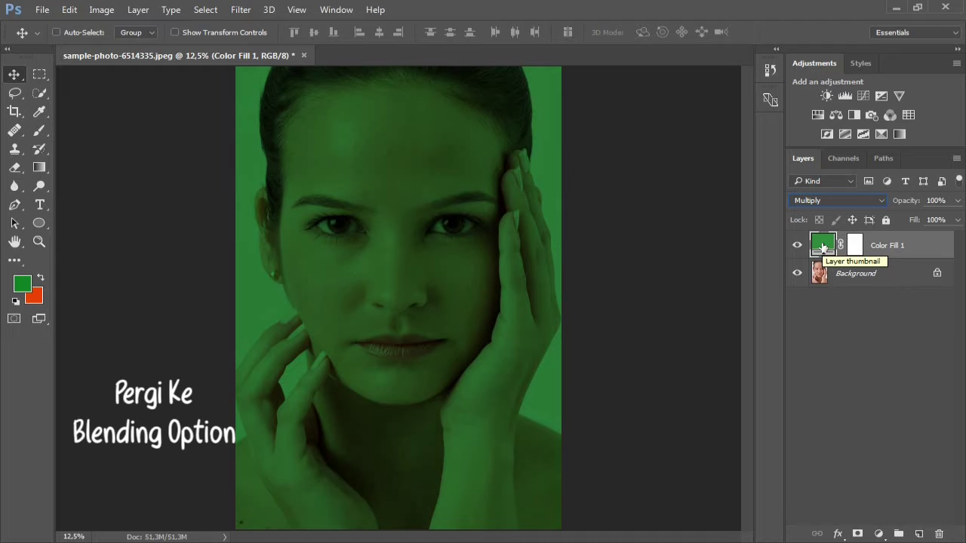
# - In the Multiply fill layer's blending options, split the Underlying Layer white slider of Blend If Gray to 130 / 208
pyautogui.doubleClick(942, 251)
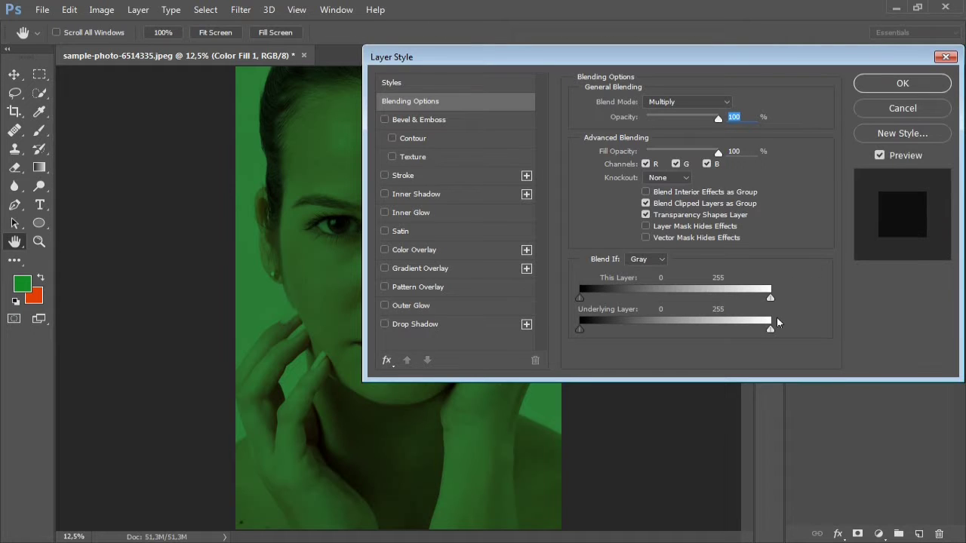
pyautogui.moveTo(578, 60); pyautogui.dragTo(705, 37)
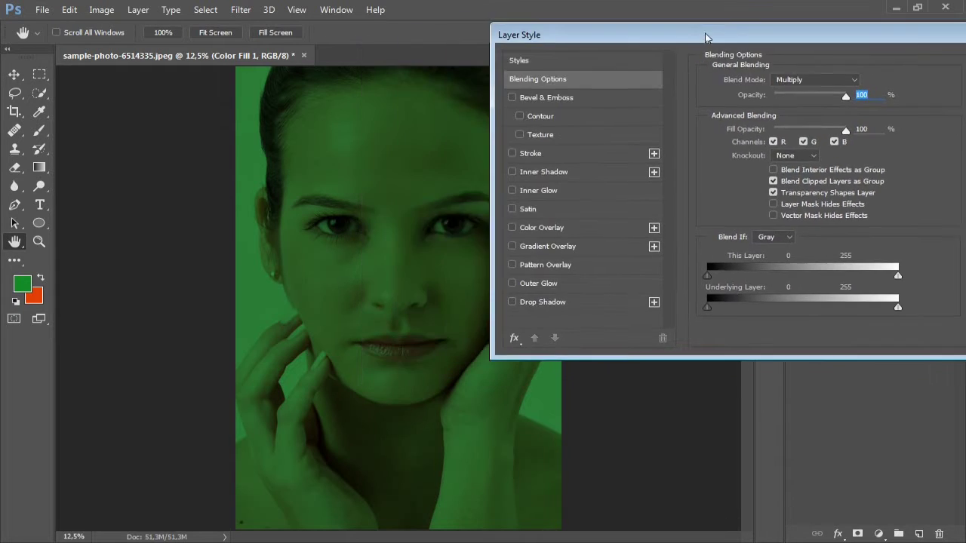
pyautogui.moveTo(624, 40); pyautogui.dragTo(696, 29)
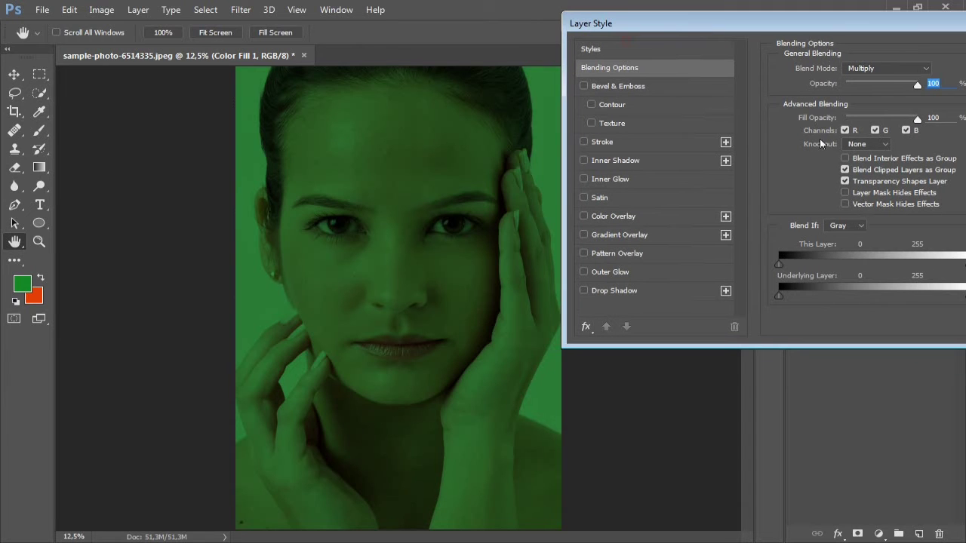
pyautogui.moveTo(783, 26); pyautogui.dragTo(737, 23)
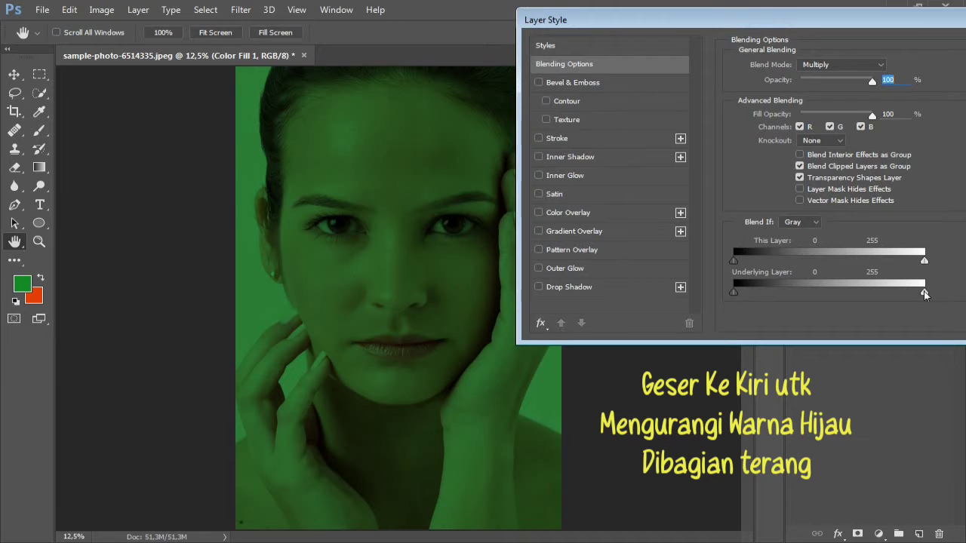
pyautogui.moveTo(925, 294); pyautogui.dragTo(846, 310)
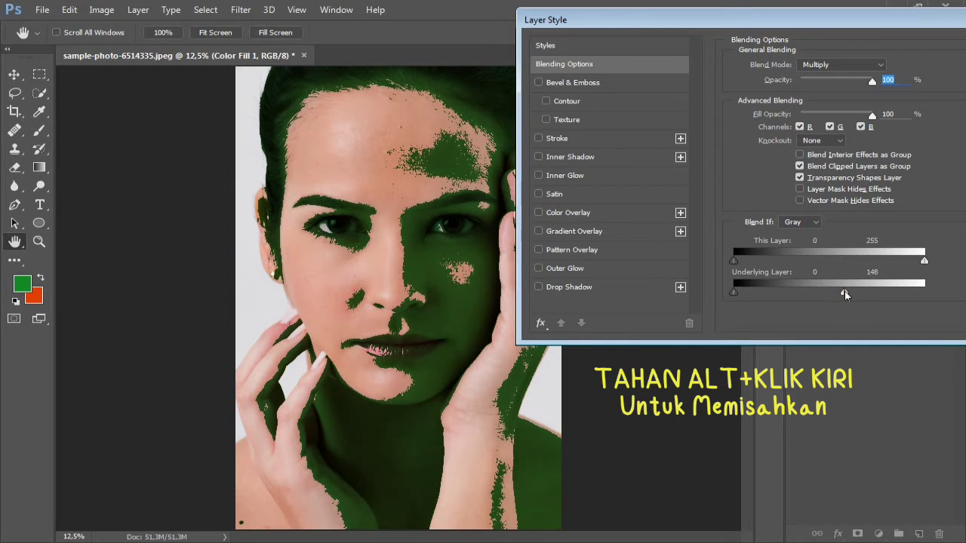
pyautogui.moveTo(847, 293); pyautogui.dragTo(814, 300)
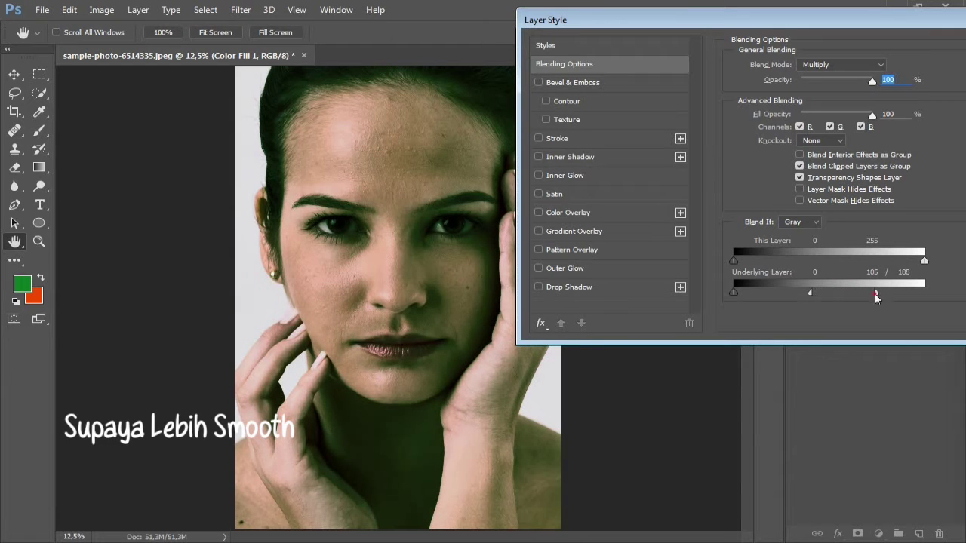
pyautogui.moveTo(875, 292); pyautogui.dragTo(891, 301)
pyautogui.moveTo(811, 292); pyautogui.dragTo(832, 301)
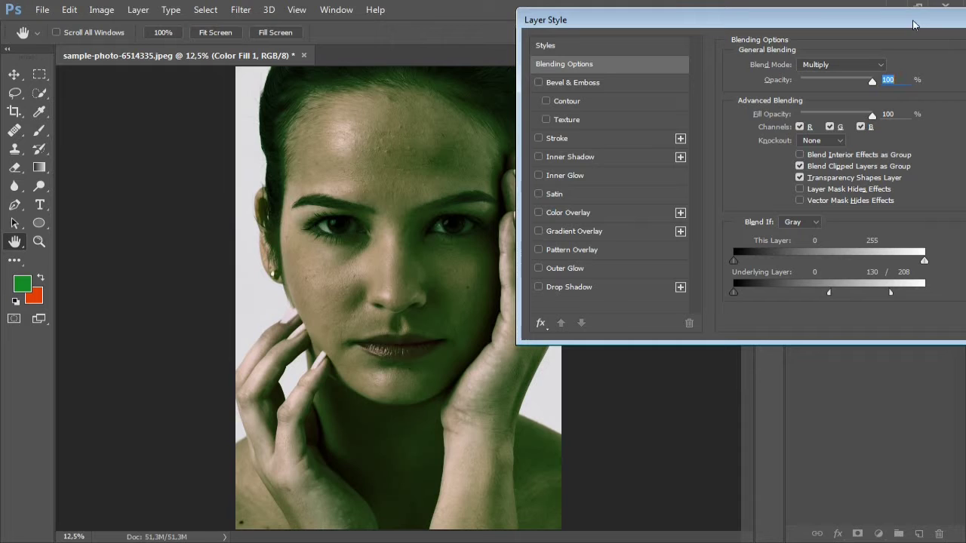
pyautogui.moveTo(913, 27); pyautogui.dragTo(811, 32)
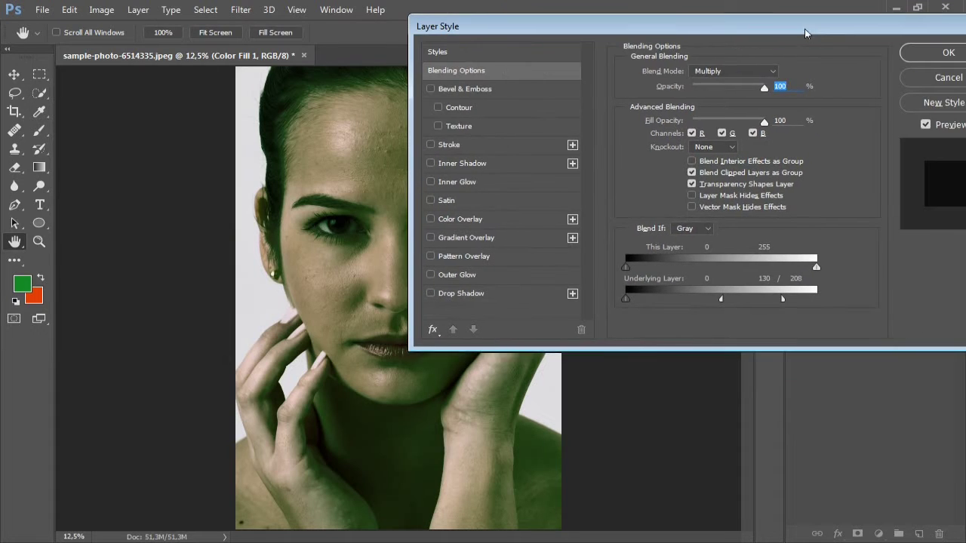
pyautogui.click(926, 54)
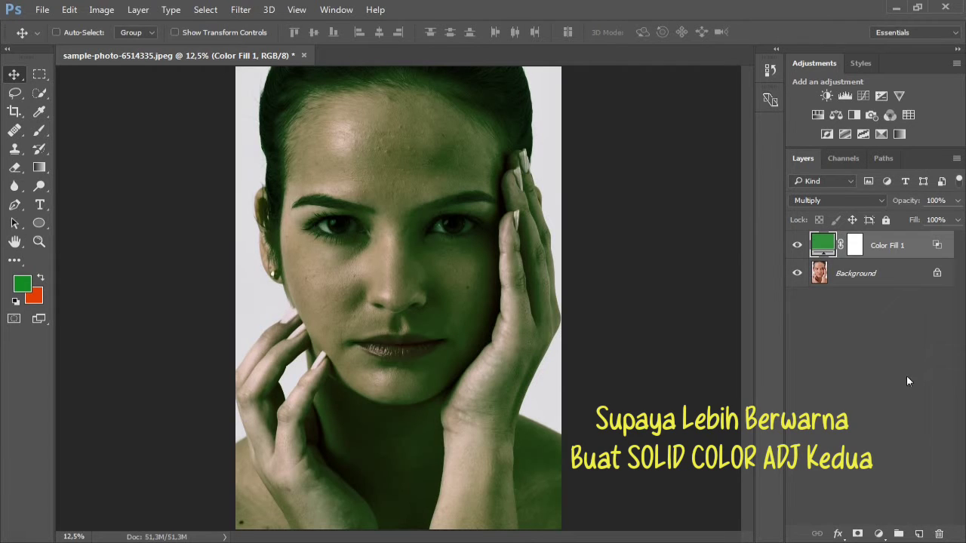
# - Add a second Solid Color fill layer with colour #198c24 on top and set its blend mode to Overlay
pyautogui.click(879, 534)
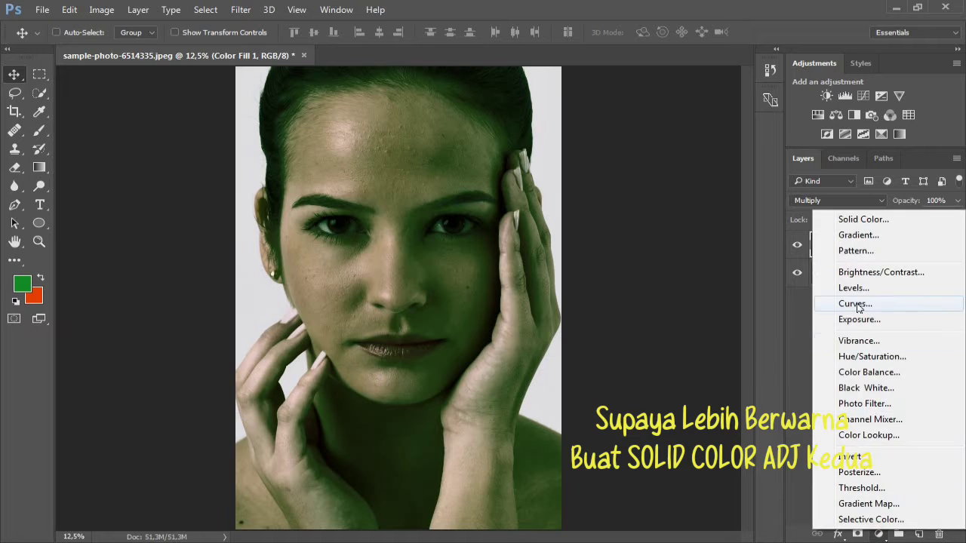
pyautogui.click(860, 219)
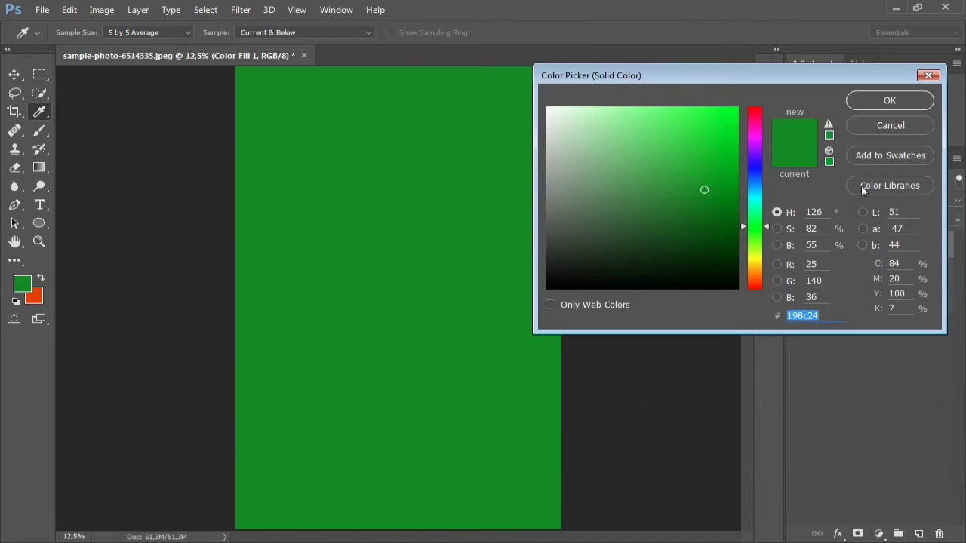
pyautogui.click(881, 102)
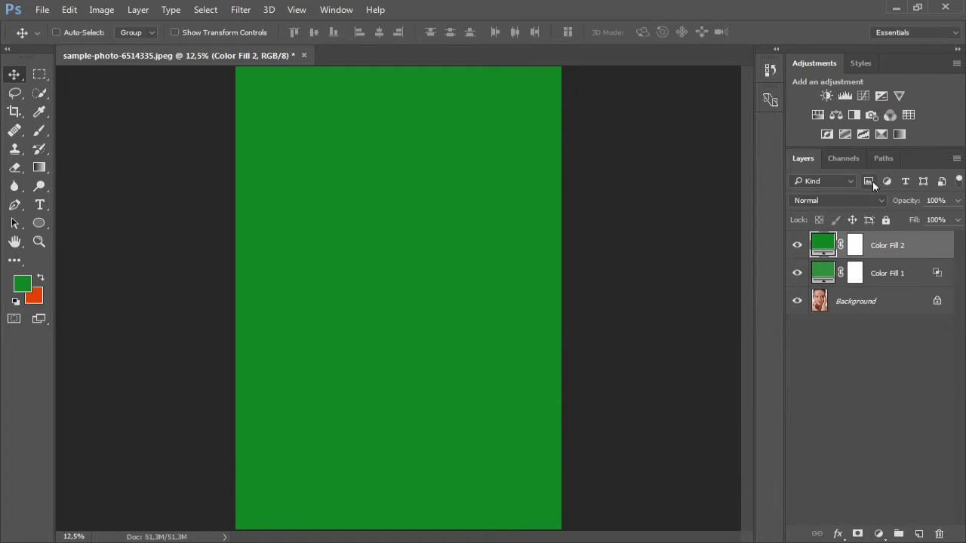
pyautogui.click(861, 198)
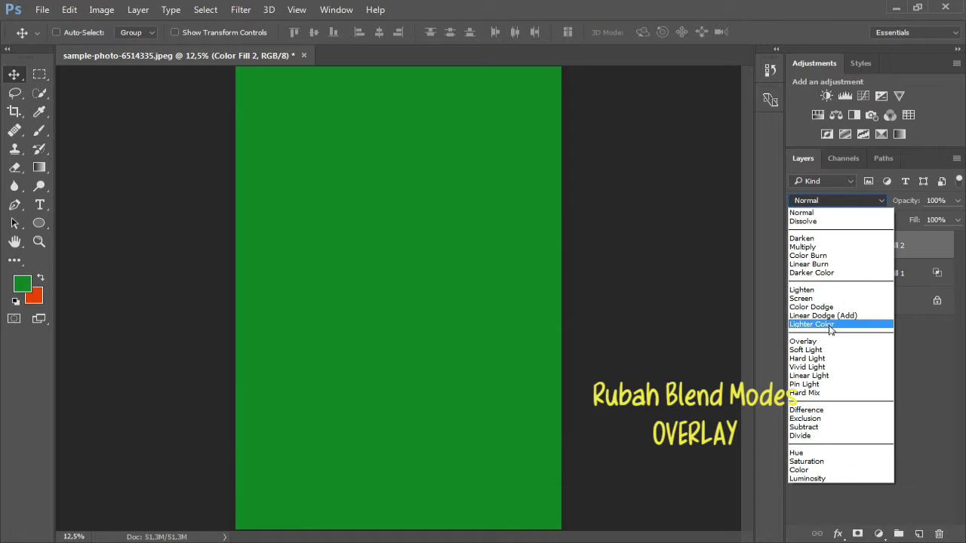
pyautogui.click(823, 341)
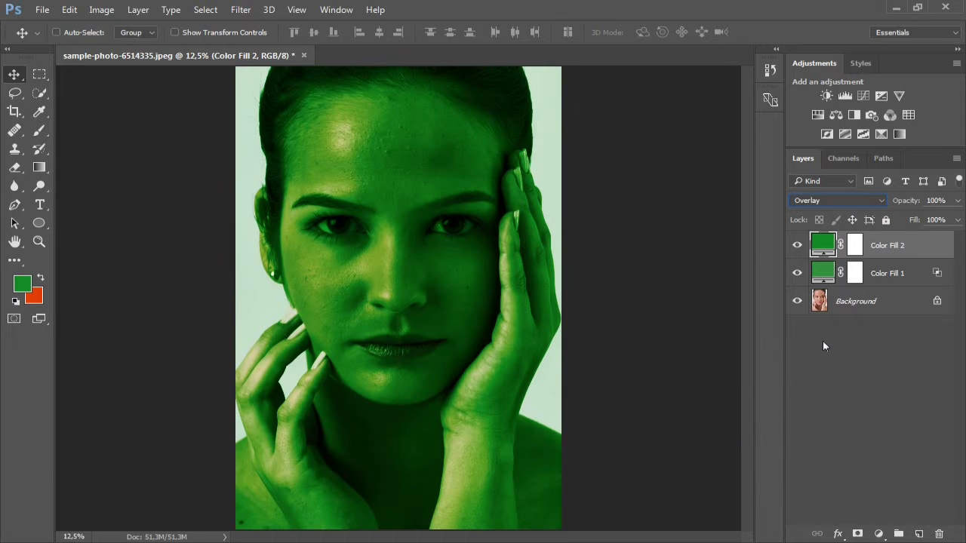
# - In the Overlay fill layer's blending options, split the Underlying Layer white slider of Blend If Gray to 132 / 255
pyautogui.doubleClick(939, 247)
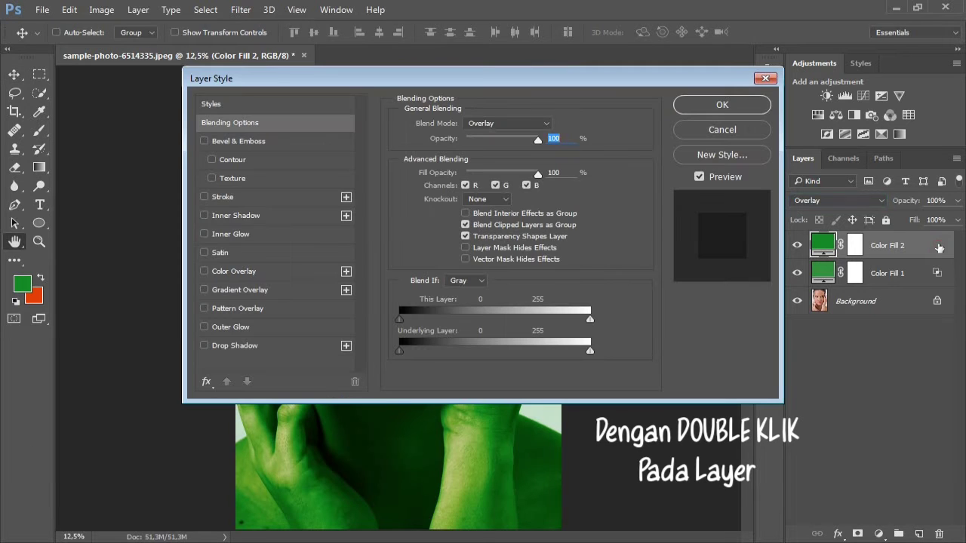
pyautogui.moveTo(598, 76); pyautogui.dragTo(785, 42)
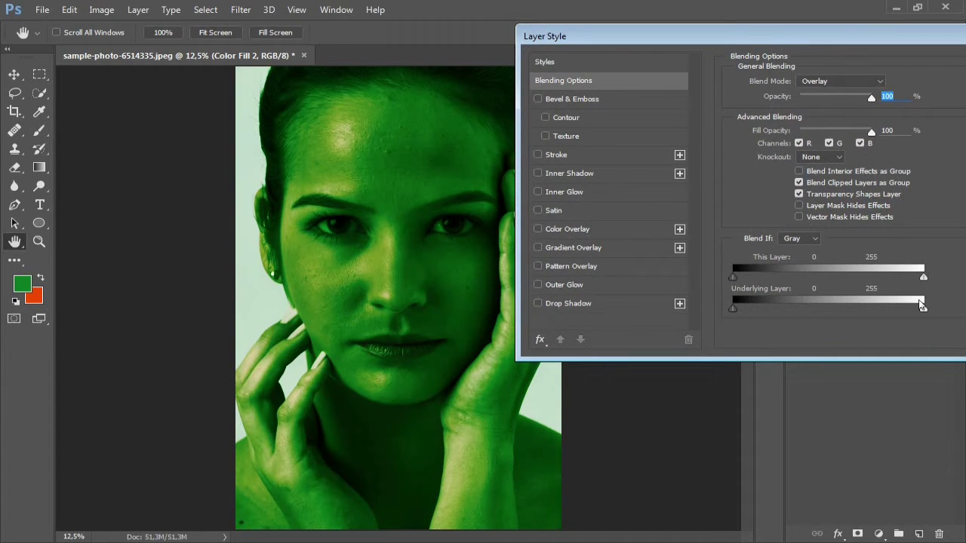
pyautogui.moveTo(924, 309); pyautogui.dragTo(957, 311)
pyautogui.moveTo(837, 309); pyautogui.dragTo(834, 308)
pyautogui.moveTo(915, 46); pyautogui.dragTo(803, 35)
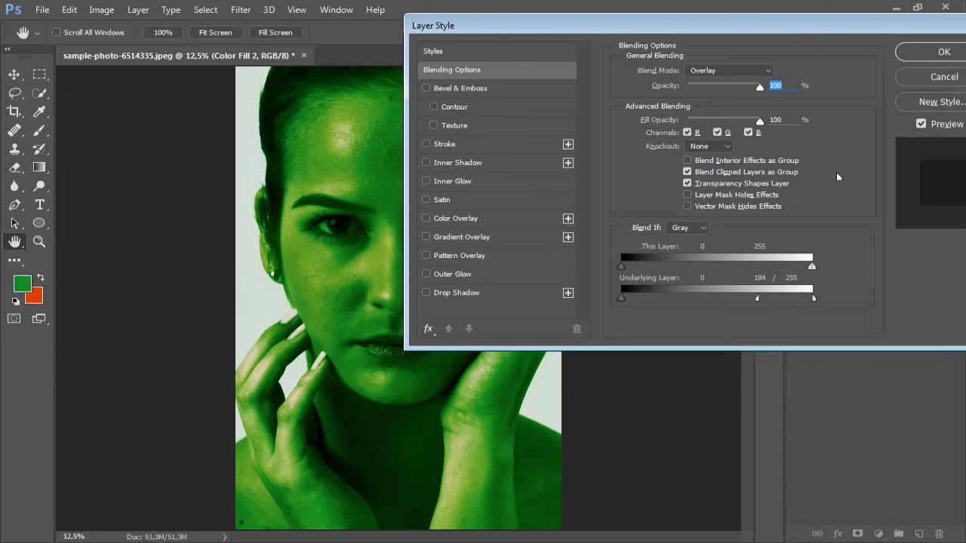
pyautogui.moveTo(758, 298); pyautogui.dragTo(721, 309)
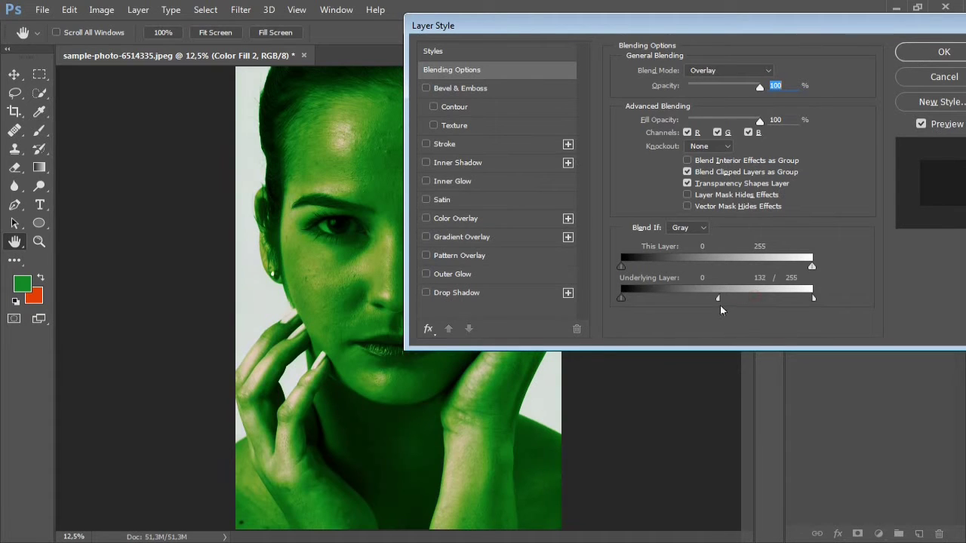
pyautogui.click(924, 58)
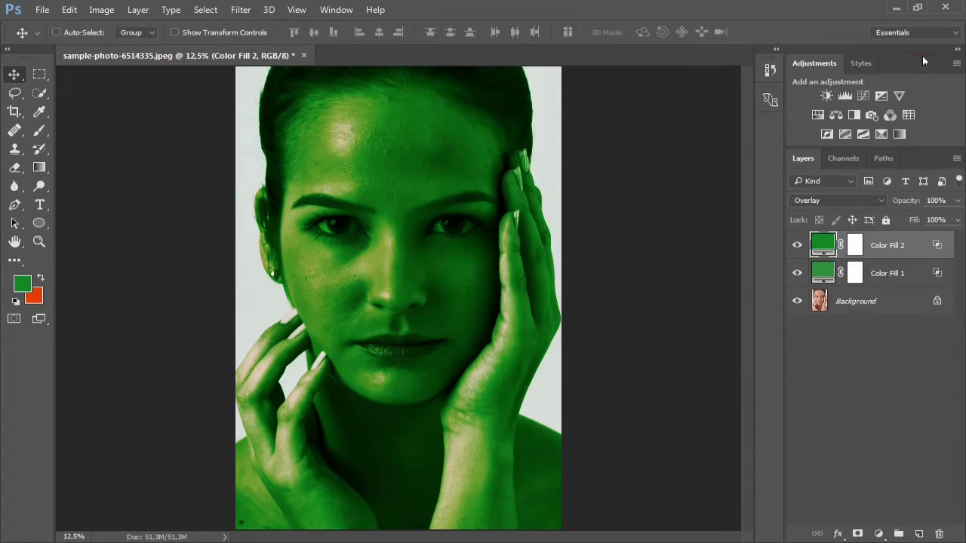
# - Reduce the opacity of the Overlay fill layer to 70%
pyautogui.click(938, 201)
pyautogui.write('7')
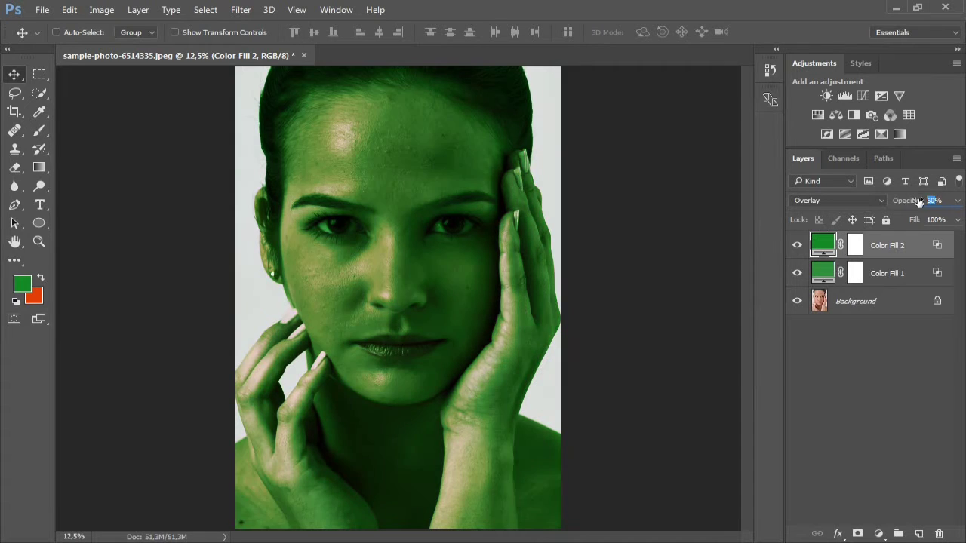
pyautogui.write('0')
# - Readjust Color Fill 1's Blend If so the Underlying Layer white slider is split at about 140 / 225
pyautogui.doubleClick(937, 277)
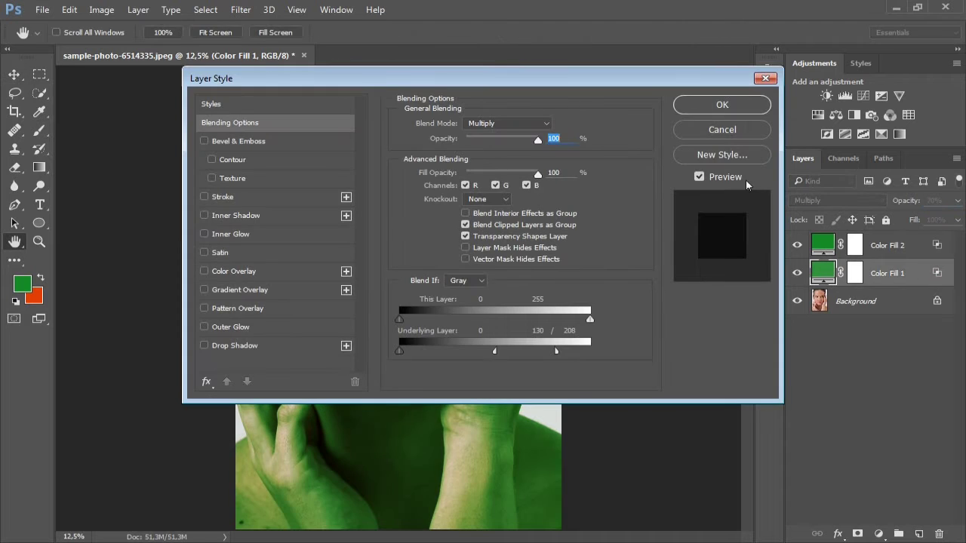
pyautogui.moveTo(583, 76); pyautogui.dragTo(724, 70)
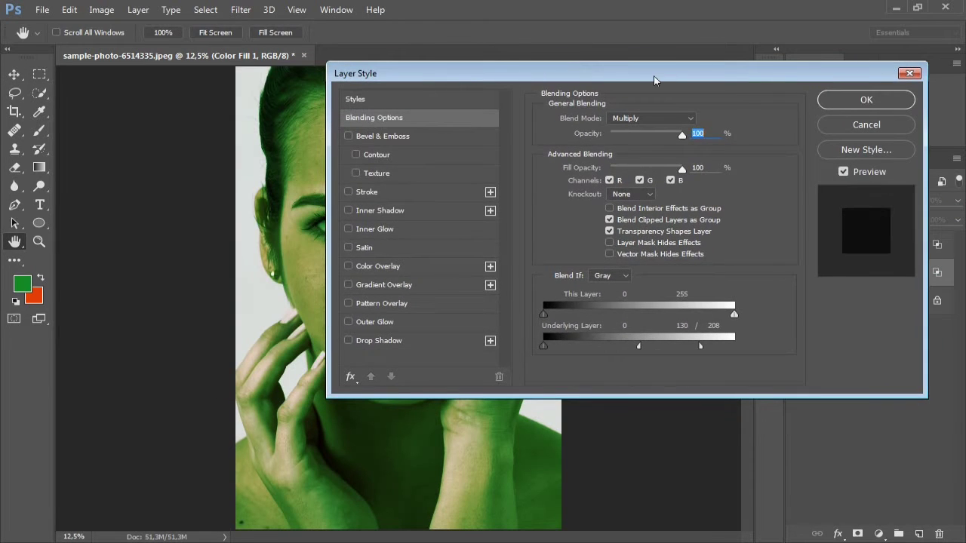
pyautogui.moveTo(653, 76); pyautogui.dragTo(779, 57)
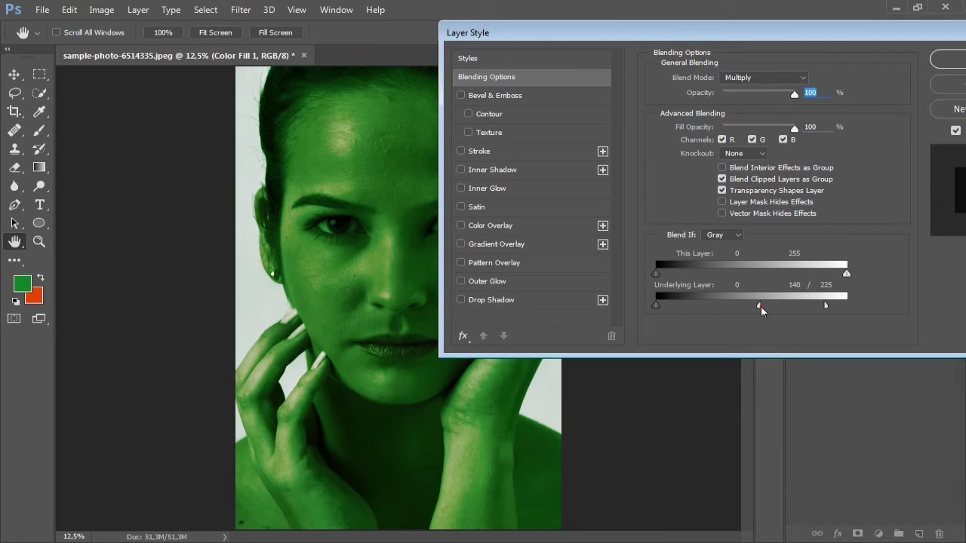
pyautogui.moveTo(763, 307); pyautogui.dragTo(758, 308)
pyautogui.click(949, 62)
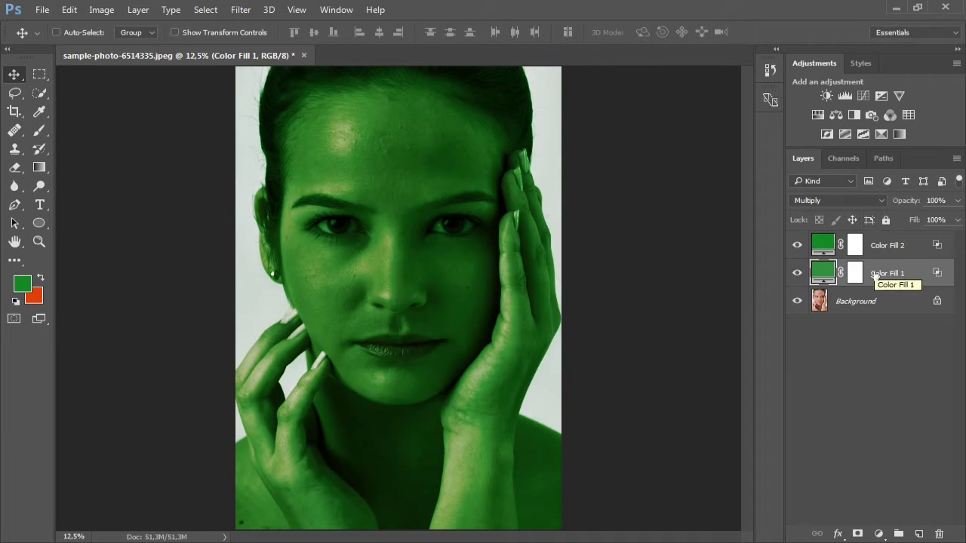
# - Add a Curves adjustment above Color Fill 2, raising the RGB curve clearly in the shadows and slightly in the upper tones
pyautogui.click(888, 243)
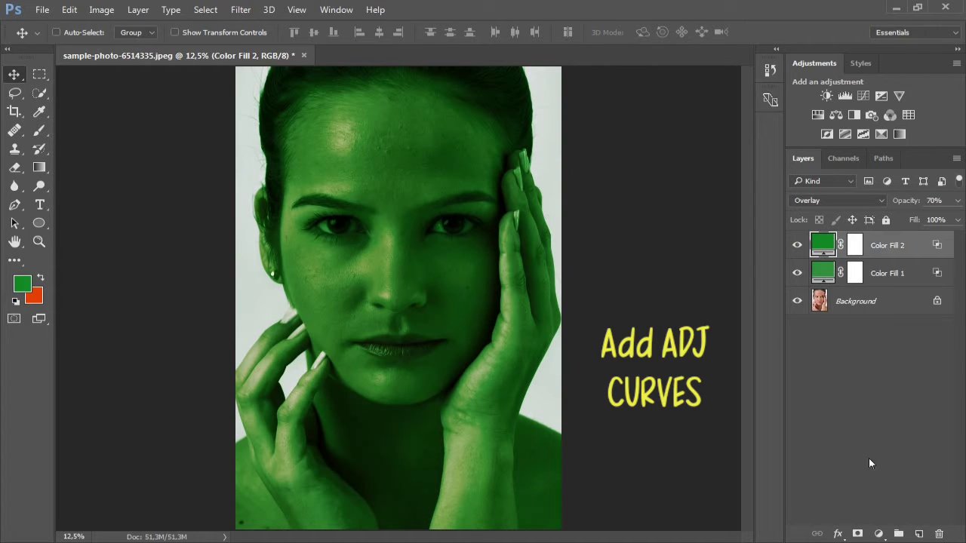
pyautogui.click(879, 534)
pyautogui.click(865, 306)
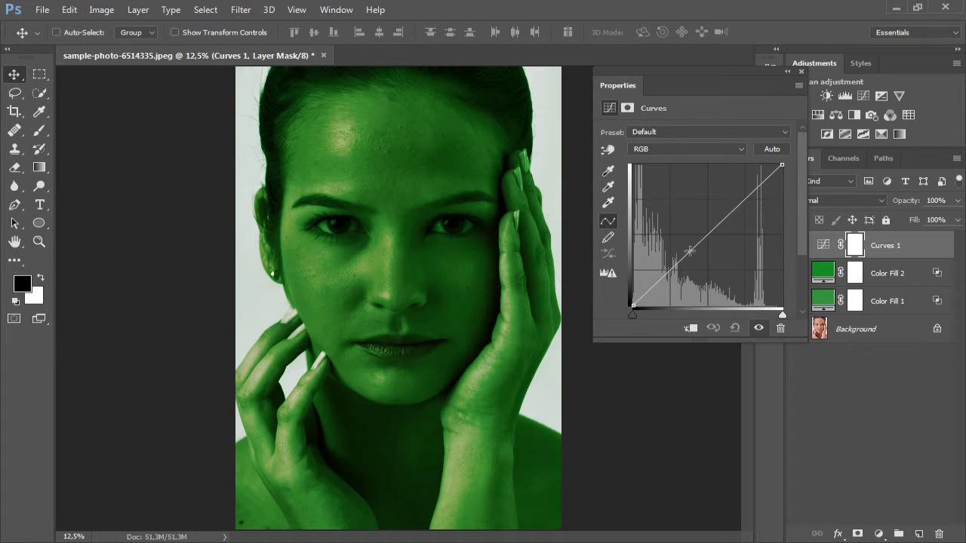
pyautogui.click(653, 283)
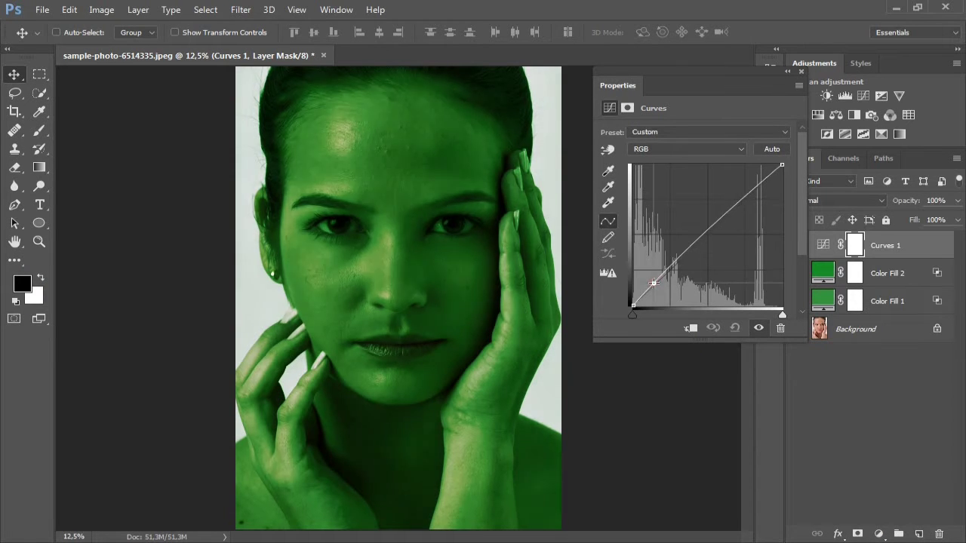
pyautogui.moveTo(653, 283); pyautogui.dragTo(646, 283)
pyautogui.moveTo(726, 192)
pyautogui.mouseDown()
pyautogui.moveTo(723, 209)
pyautogui.moveTo(732, 209)
pyautogui.mouseUp()
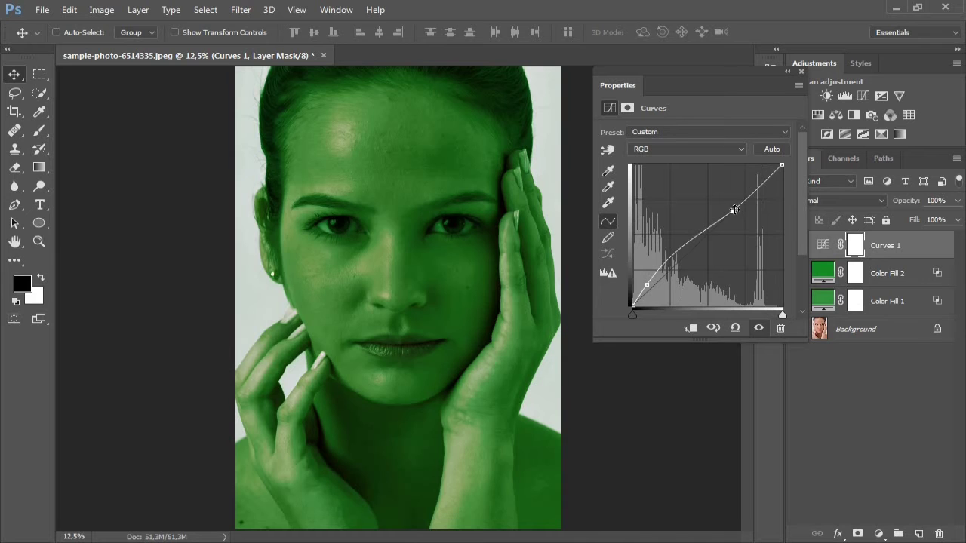
pyautogui.moveTo(730, 210); pyautogui.dragTo(727, 209)
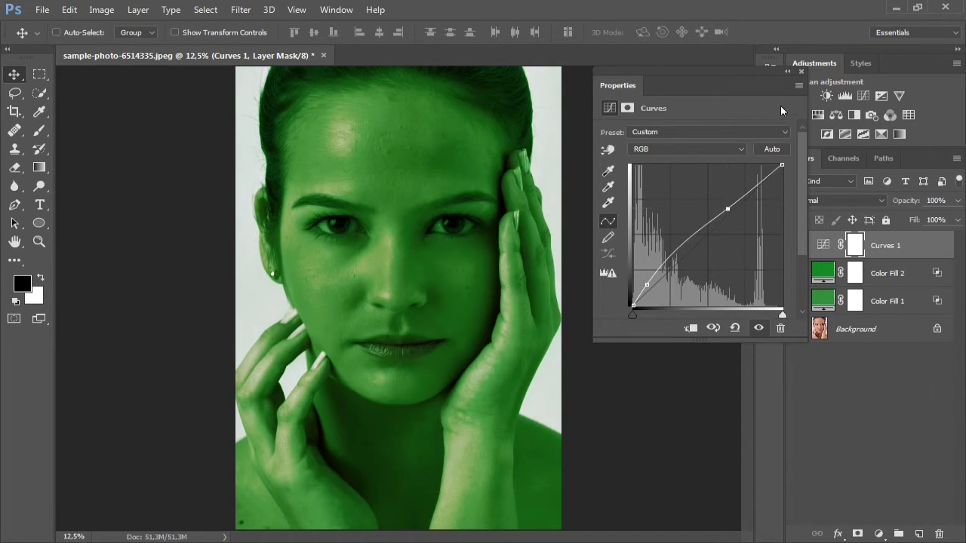
pyautogui.click(802, 72)
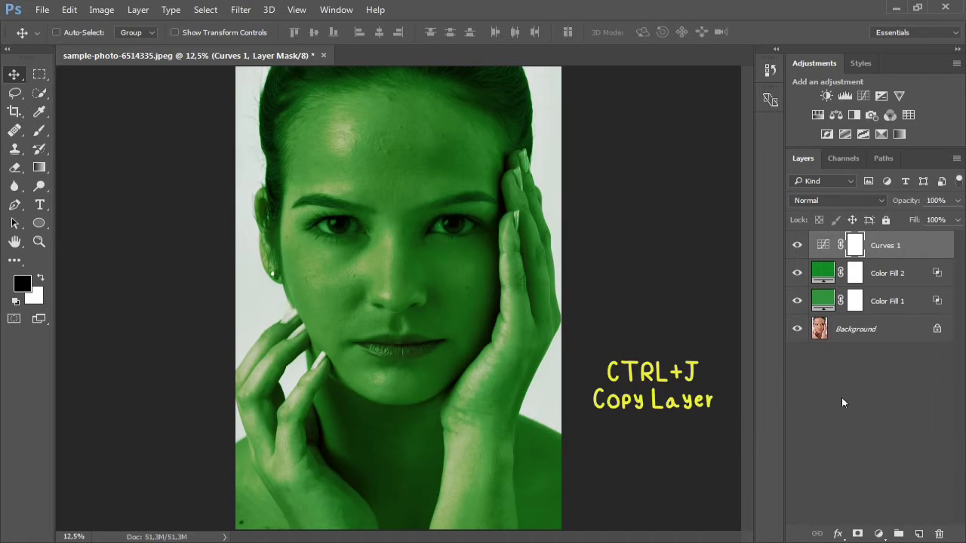
# - Duplicate the Background layer to the top of the layer stack and hide the copy with an inverted, black layer mask
pyautogui.click(853, 332)
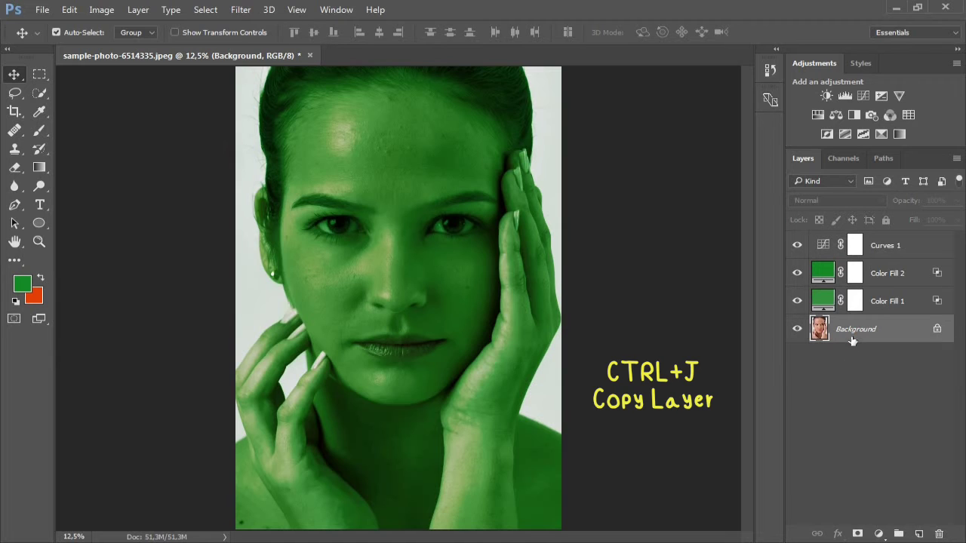
pyautogui.hotkey('ctrl', 'j')
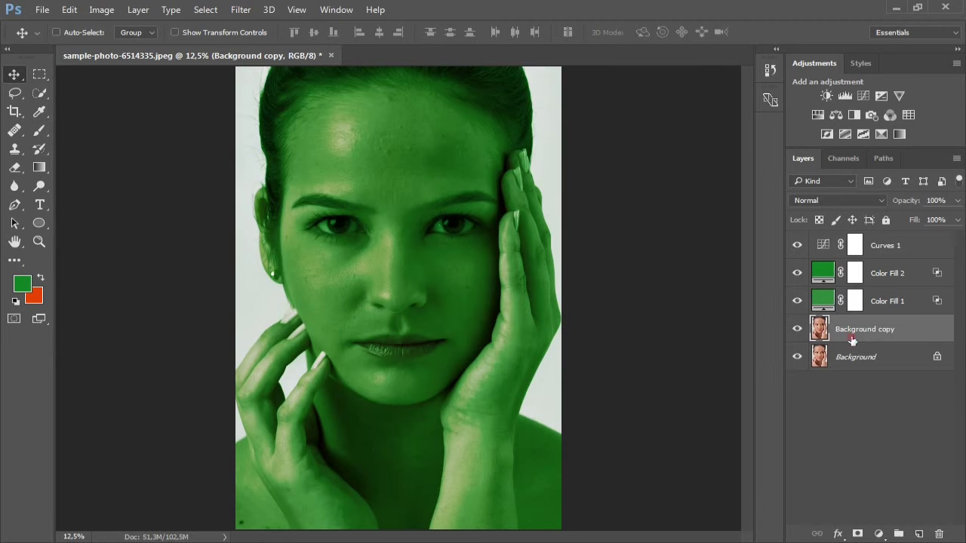
pyautogui.moveTo(853, 340); pyautogui.dragTo(858, 241)
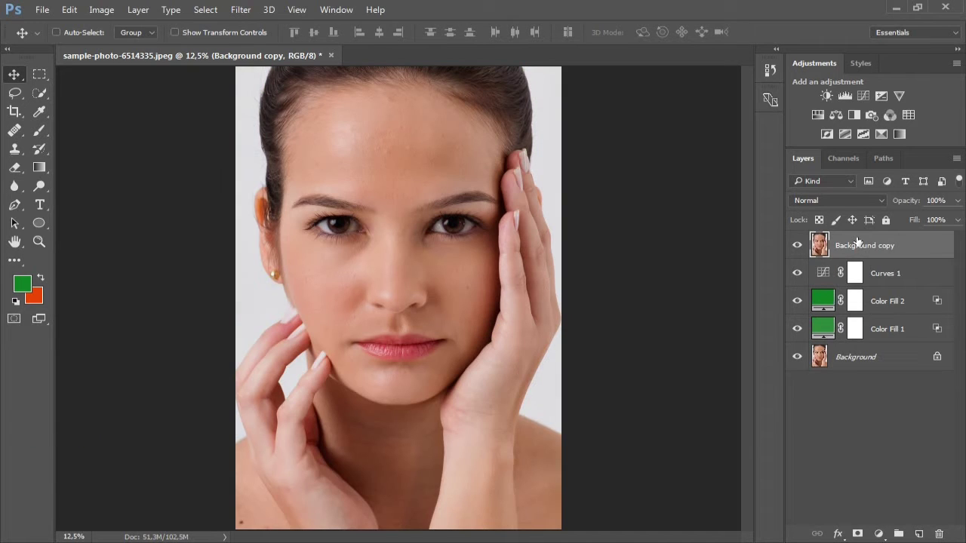
pyautogui.click(858, 533)
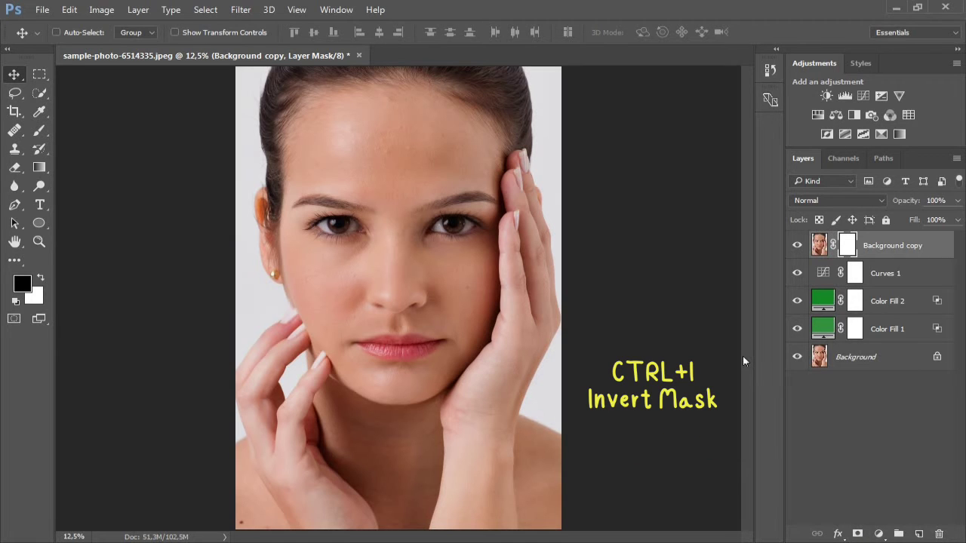
pyautogui.hotkey('ctrl', 'i')
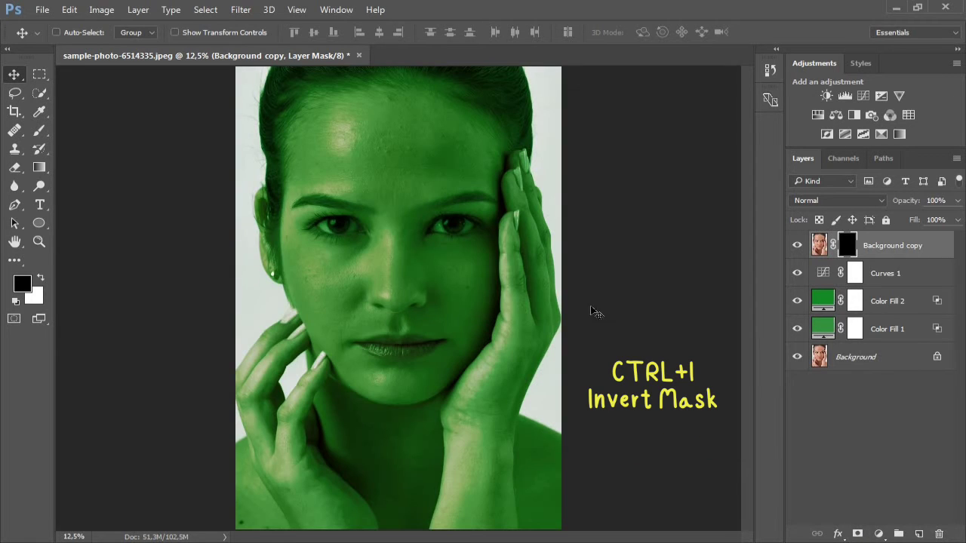
# - Set up the Brush tool at 44% opacity with white as the foreground colour for painting on the mask
pyautogui.press('b')
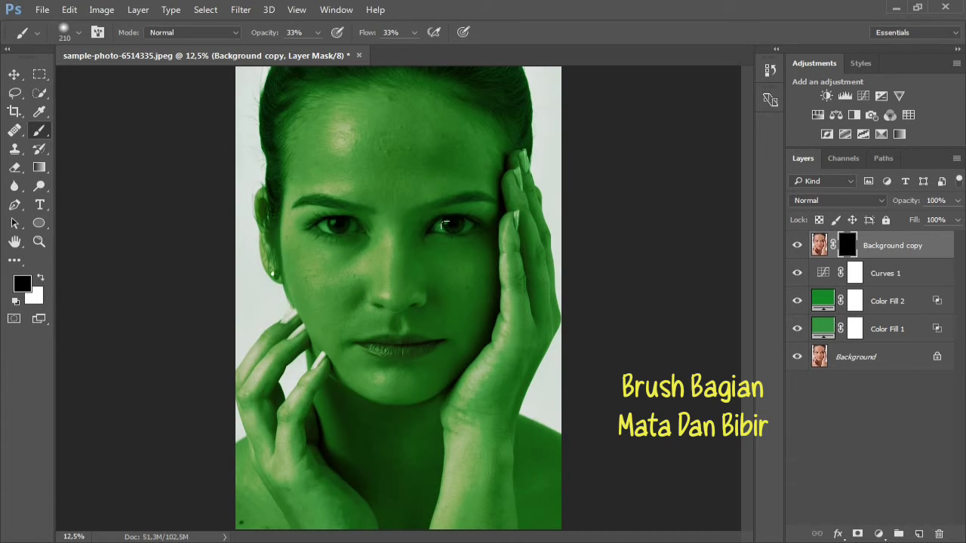
pyautogui.click(298, 33)
pyautogui.write('4')
pyautogui.press('Return')
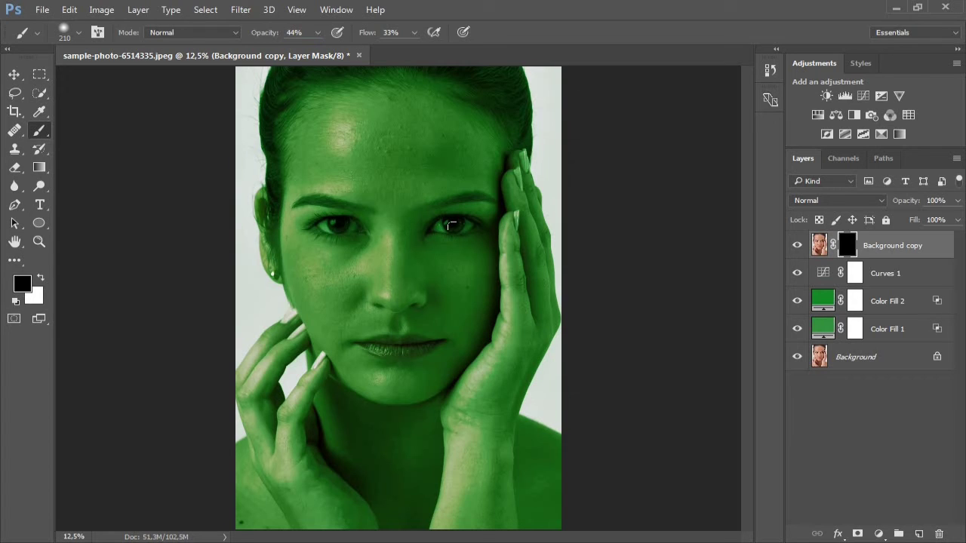
pyautogui.press('x')
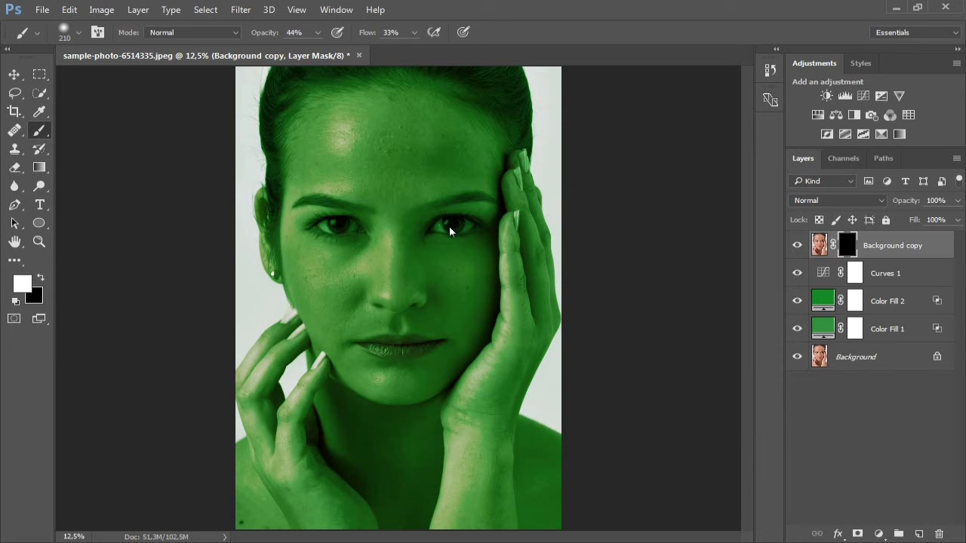
# - Paint white over both eyes on the Background copy's mask with a 72 px brush to bring back their natural colour
pyautogui.press('z')
pyautogui.click(449, 227)
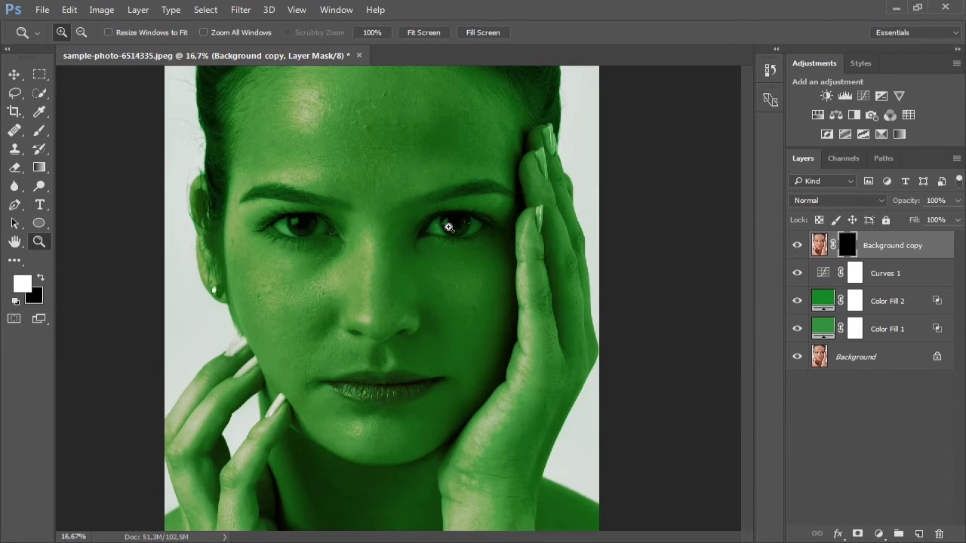
pyautogui.click(318, 223)
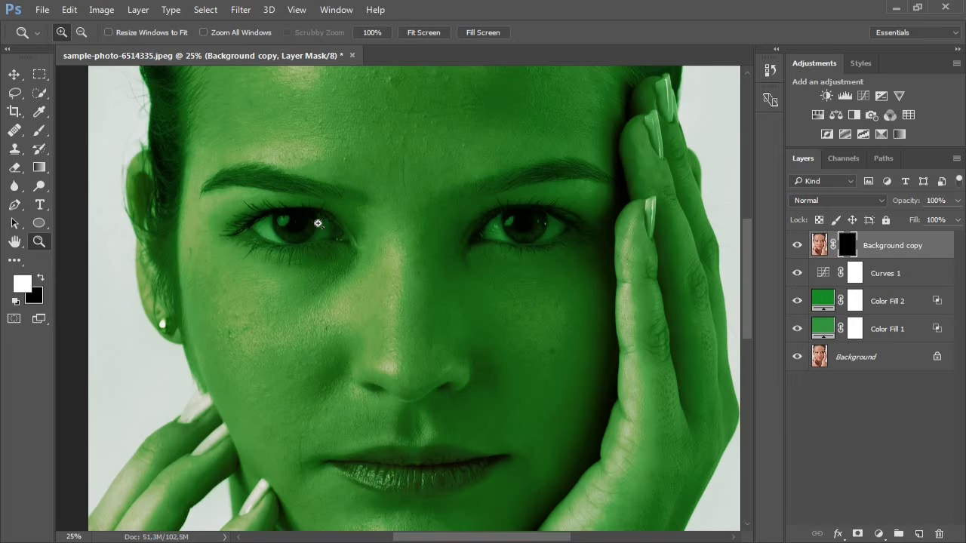
pyautogui.click(318, 224)
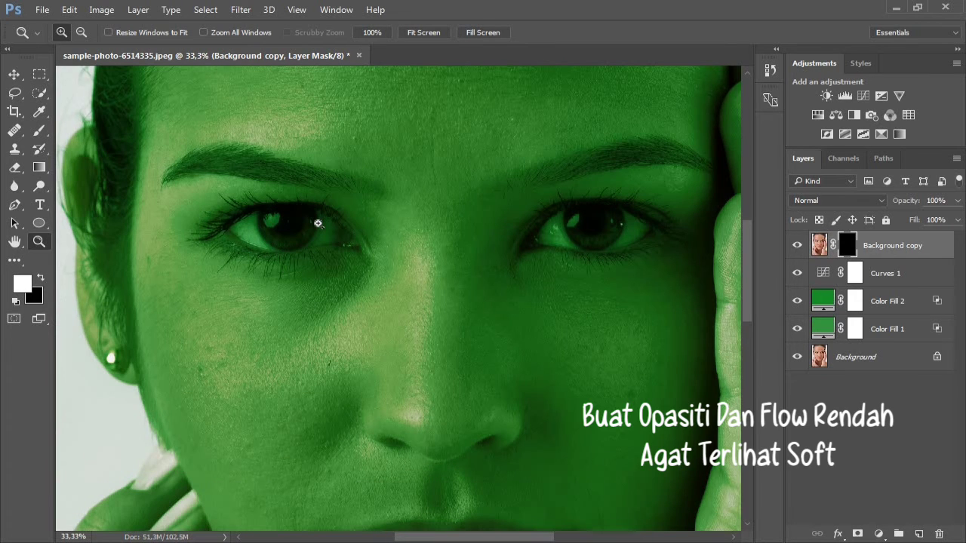
pyautogui.press('b')
pyautogui.moveTo(306, 229); pyautogui.dragTo(255, 231)
pyautogui.moveTo(319, 228)
pyautogui.mouseDown()
pyautogui.moveTo(275, 239)
pyautogui.moveTo(249, 231)
pyautogui.moveTo(324, 230)
pyautogui.moveTo(272, 237)
pyautogui.moveTo(276, 223)
pyautogui.mouseUp()
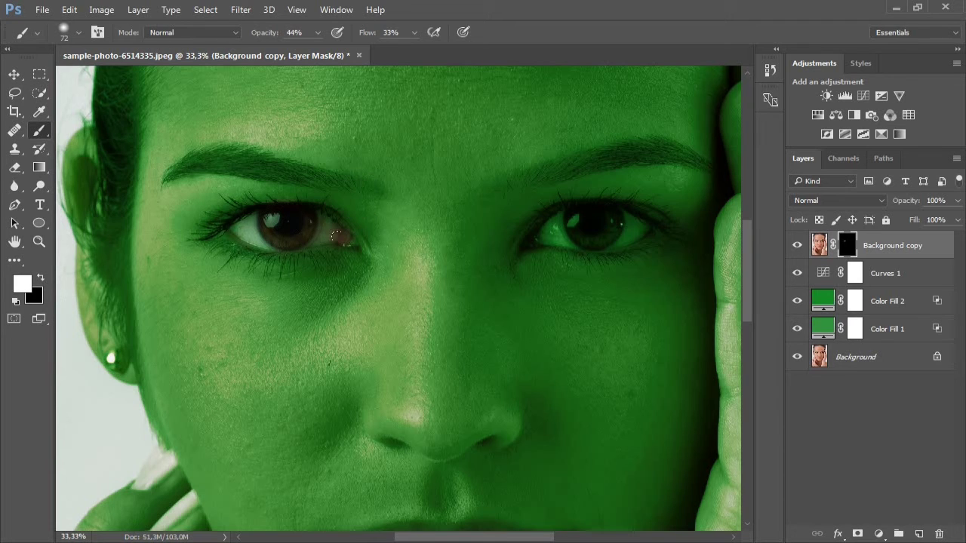
pyautogui.moveTo(538, 237); pyautogui.dragTo(560, 228)
pyautogui.moveTo(630, 226)
pyautogui.mouseDown()
pyautogui.moveTo(553, 235)
pyautogui.moveTo(635, 229)
pyautogui.moveTo(553, 234)
pyautogui.moveTo(593, 226)
pyautogui.mouseUp()
# - Paint white over the lips on the Background copy's mask with a 132 px brush at 22% opacity to partly restore their colour
pyautogui.press('z')
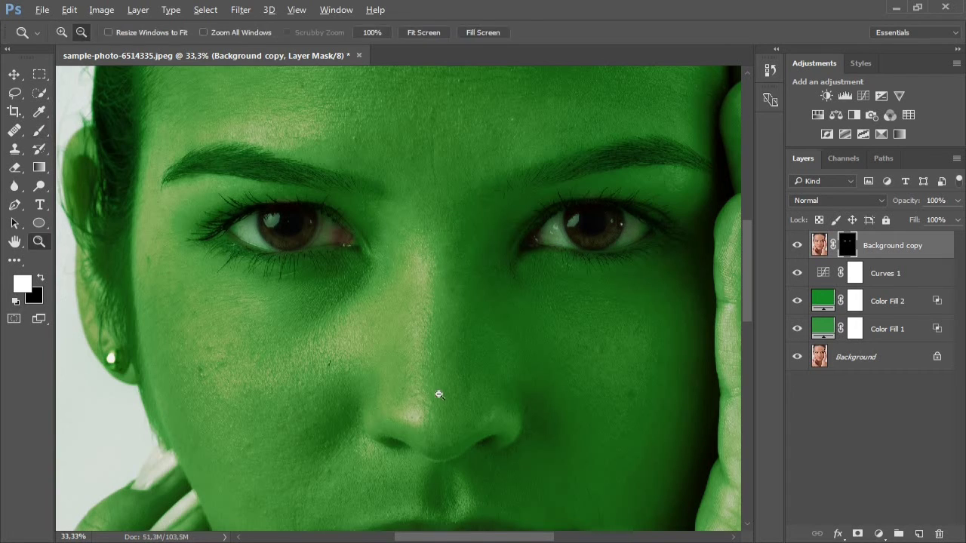
pyautogui.keyDown('alt'); pyautogui.click(442, 392); pyautogui.keyUp('alt')
pyautogui.keyDown('alt'); pyautogui.click(461, 484); pyautogui.keyUp('alt')
pyautogui.click(409, 355)
pyautogui.click(406, 343)
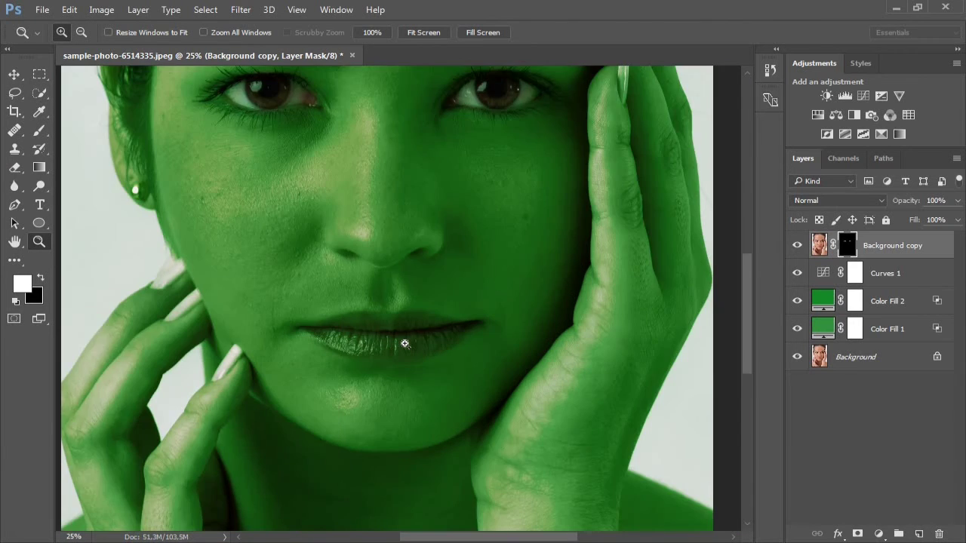
pyautogui.click(403, 338)
pyautogui.click(401, 336)
pyautogui.press('b')
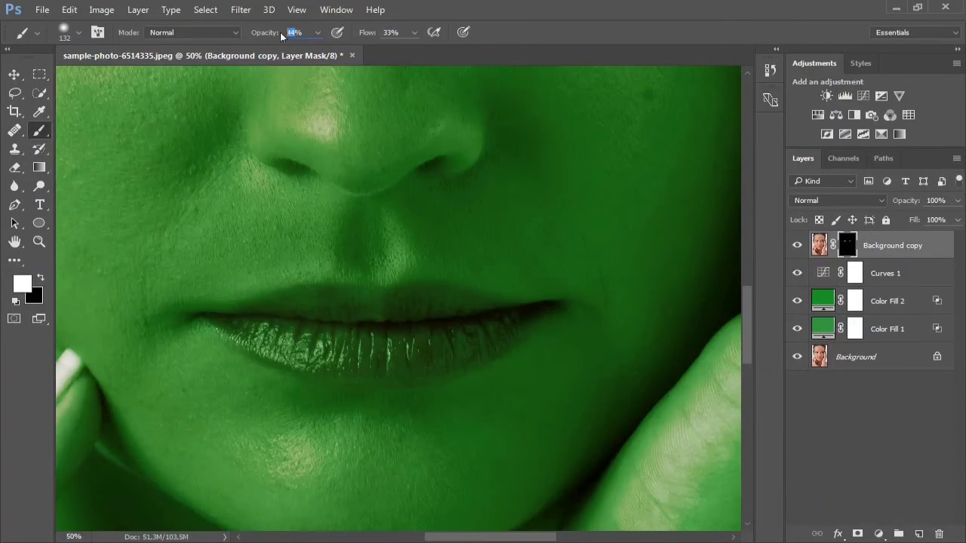
pyautogui.moveTo(352, 314)
pyautogui.mouseDown()
pyautogui.moveTo(271, 315)
pyautogui.moveTo(322, 308)
pyautogui.moveTo(364, 327)
pyautogui.moveTo(363, 306)
pyautogui.moveTo(474, 314)
pyautogui.moveTo(470, 340)
pyautogui.moveTo(361, 343)
pyautogui.moveTo(263, 326)
pyautogui.moveTo(273, 338)
pyautogui.moveTo(397, 356)
pyautogui.moveTo(331, 355)
pyautogui.moveTo(437, 354)
pyautogui.moveTo(497, 329)
pyautogui.moveTo(452, 353)
pyautogui.moveTo(395, 360)
pyautogui.moveTo(309, 354)
pyautogui.moveTo(260, 333)
pyautogui.moveTo(317, 360)
pyautogui.moveTo(374, 364)
pyautogui.moveTo(491, 335)
pyautogui.moveTo(474, 308)
pyautogui.moveTo(318, 299)
pyautogui.moveTo(265, 314)
pyautogui.moveTo(285, 332)
pyautogui.moveTo(401, 354)
pyautogui.moveTo(498, 327)
pyautogui.moveTo(353, 335)
pyautogui.moveTo(240, 320)
pyautogui.moveTo(266, 341)
pyautogui.moveTo(323, 358)
pyautogui.moveTo(428, 353)
pyautogui.mouseUp()
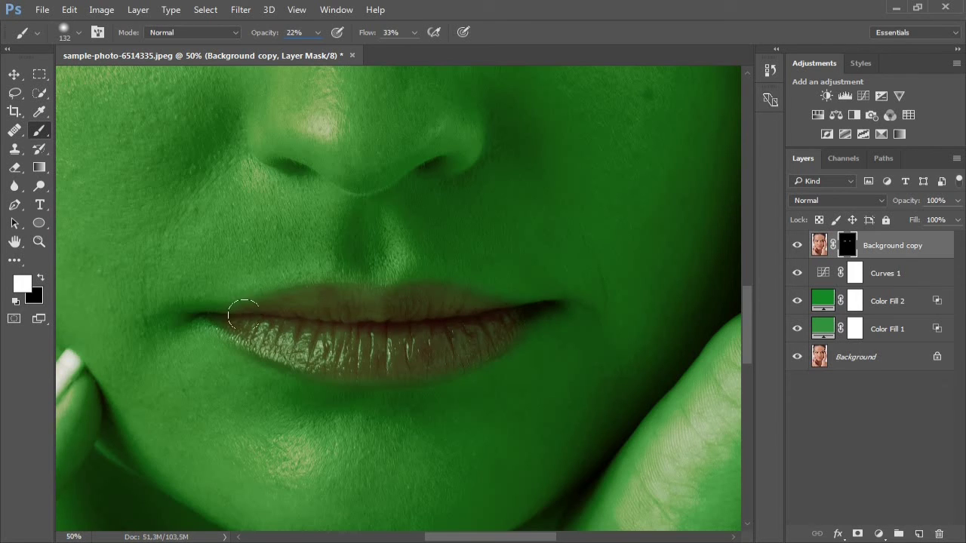
# - Strengthen the lip colour out to the corners and edges with more white mask strokes, reducing the brush to 100 px
pyautogui.moveTo(234, 315)
pyautogui.mouseDown()
pyautogui.moveTo(299, 358)
pyautogui.moveTo(384, 349)
pyautogui.moveTo(337, 373)
pyautogui.moveTo(414, 367)
pyautogui.moveTo(431, 335)
pyautogui.moveTo(466, 343)
pyautogui.moveTo(516, 317)
pyautogui.moveTo(489, 358)
pyautogui.mouseUp()
pyautogui.moveTo(443, 304)
pyautogui.mouseDown()
pyautogui.moveTo(300, 295)
pyautogui.moveTo(242, 309)
pyautogui.mouseUp()
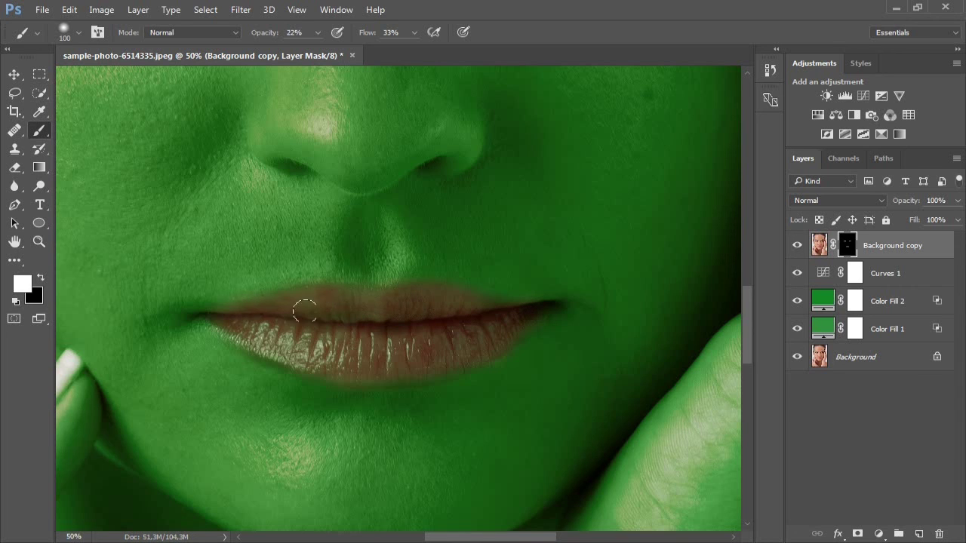
pyautogui.moveTo(305, 311); pyautogui.dragTo(368, 315)
pyautogui.press('z')
pyautogui.keyDown('alt'); pyautogui.click(382, 340); pyautogui.keyUp('alt')
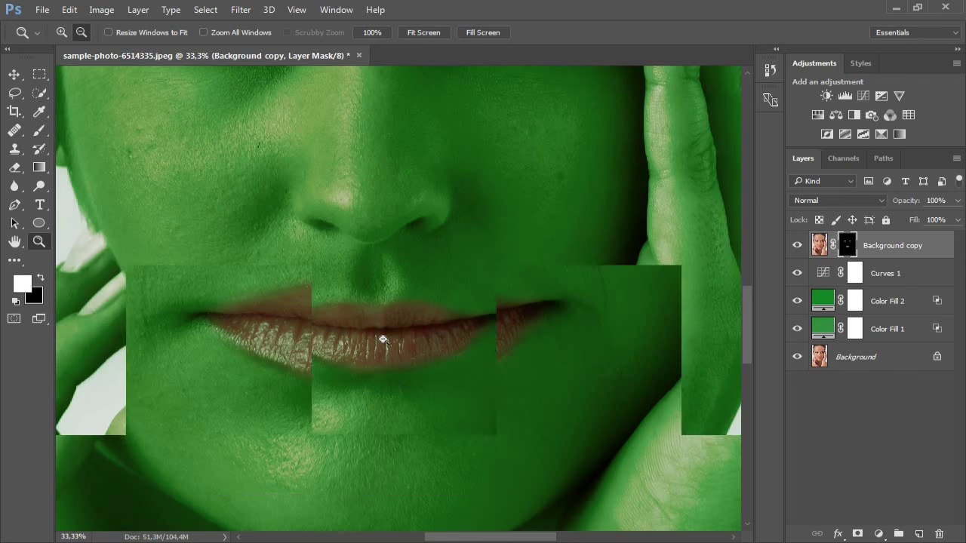
pyautogui.keyDown('alt'); pyautogui.click(383, 339); pyautogui.keyUp('alt')
pyautogui.keyDown('alt'); pyautogui.click(382, 339); pyautogui.keyUp('alt')
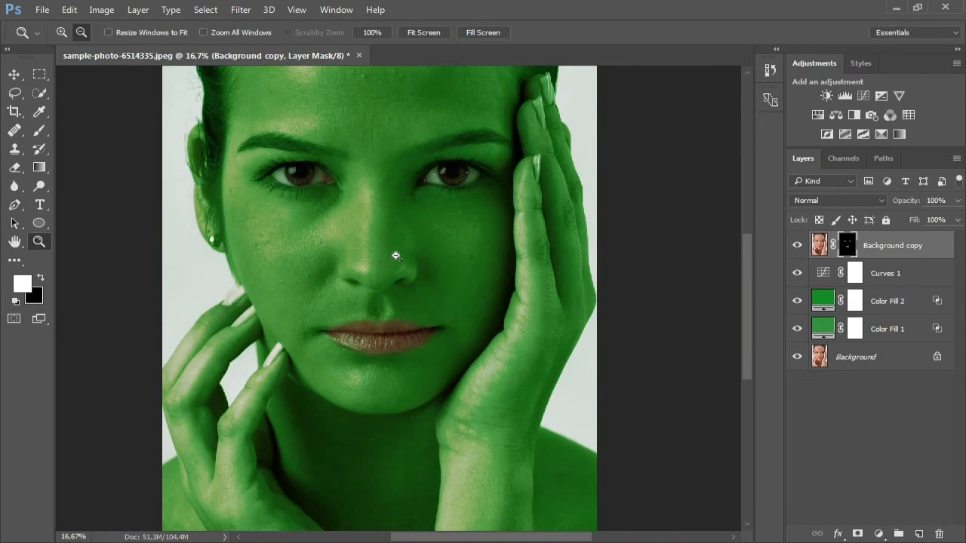
pyautogui.keyDown('alt'); pyautogui.click(396, 256); pyautogui.keyUp('alt')
pyautogui.press('b')
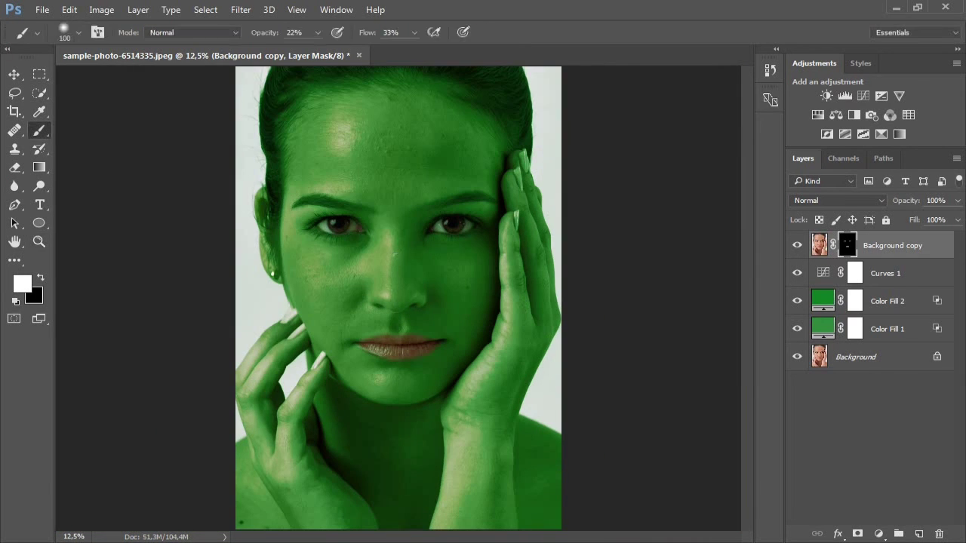